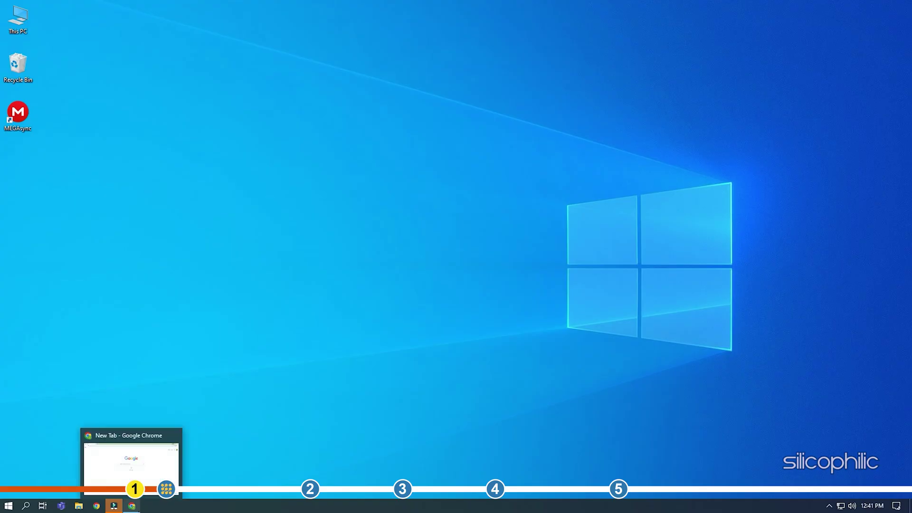
Restore Chrome and show all cookies and site data under Settings > Privacy and security
{"action": "left_click", "coordinate": [132, 506]}
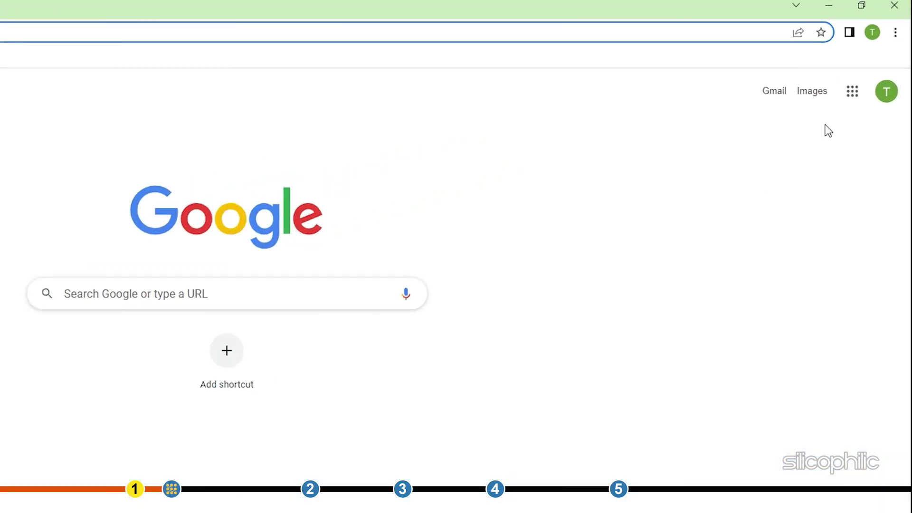
{"action": "left_click", "coordinate": [895, 33]}
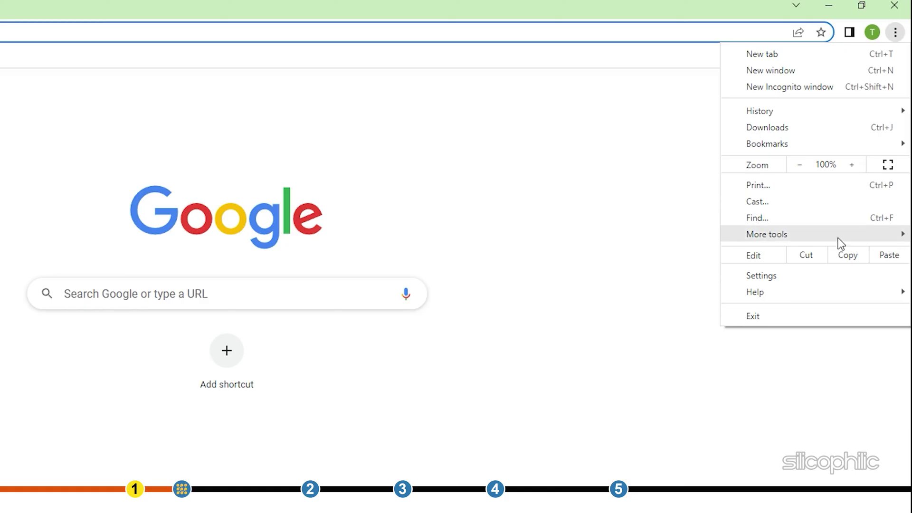
{"action": "left_click", "coordinate": [827, 278]}
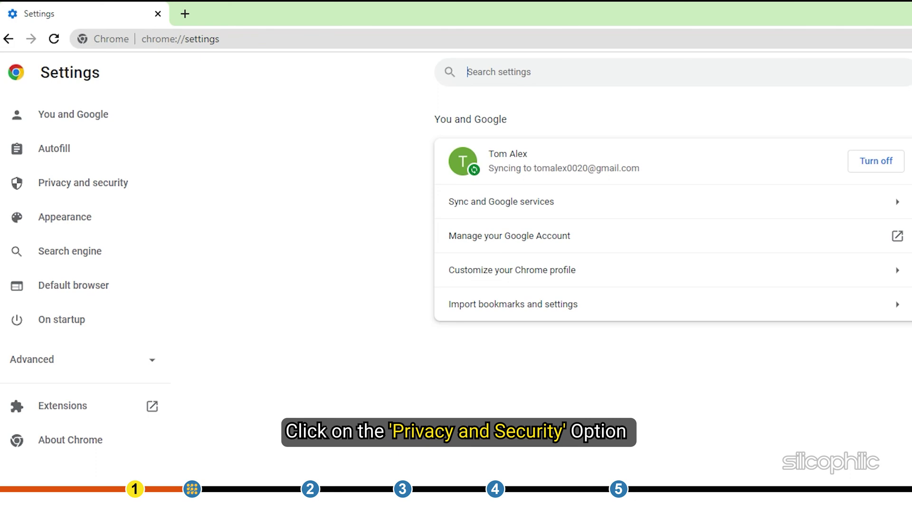
{"action": "left_click", "coordinate": [133, 194]}
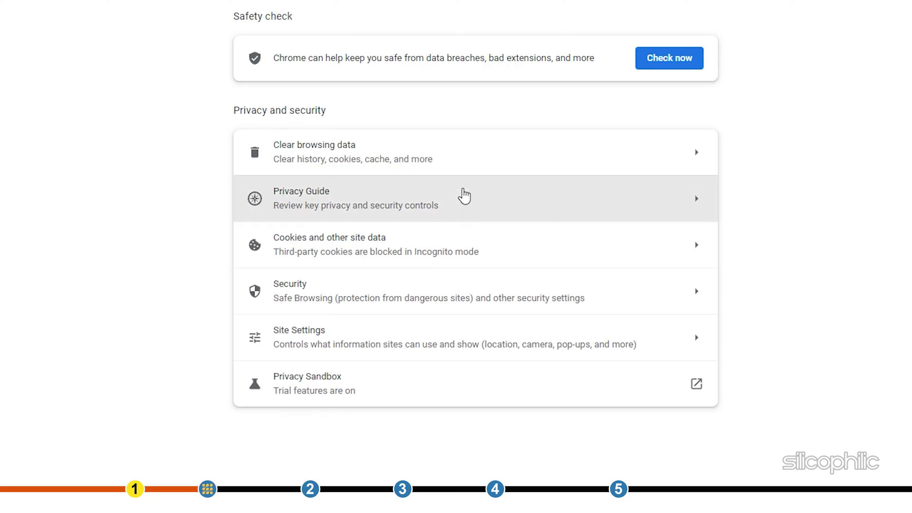
{"action": "left_click", "coordinate": [501, 247]}
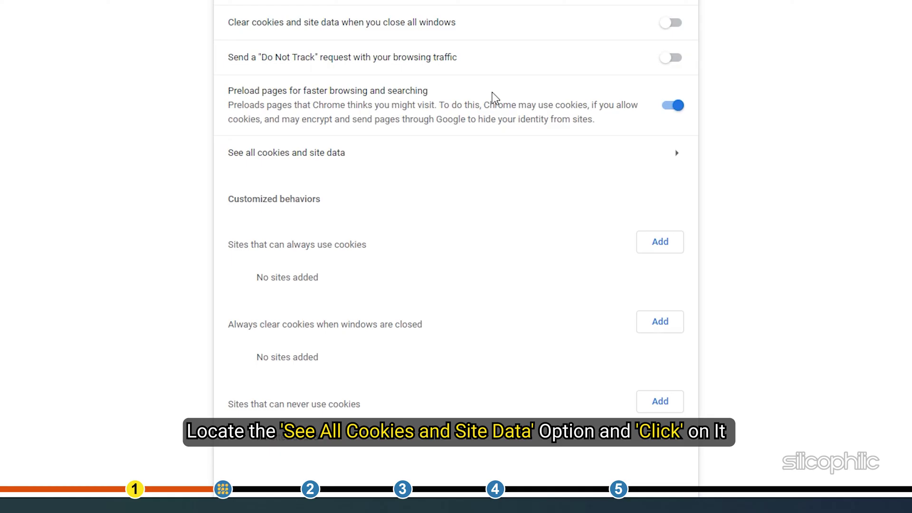
{"action": "left_click", "coordinate": [470, 164]}
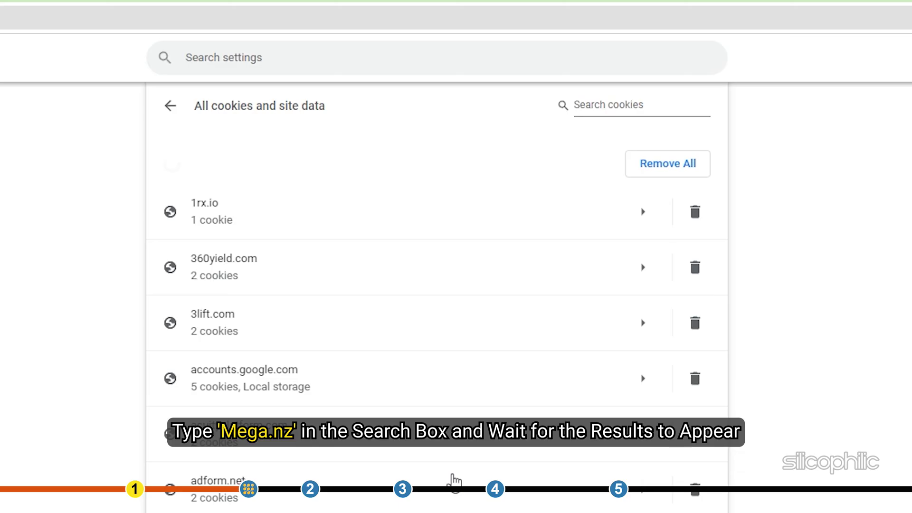
Filter the stored cookies for 'meg' and delete the mega.io and mega.nz entries
{"action": "left_click", "coordinate": [591, 108]}
{"action": "type", "text": "meg"}
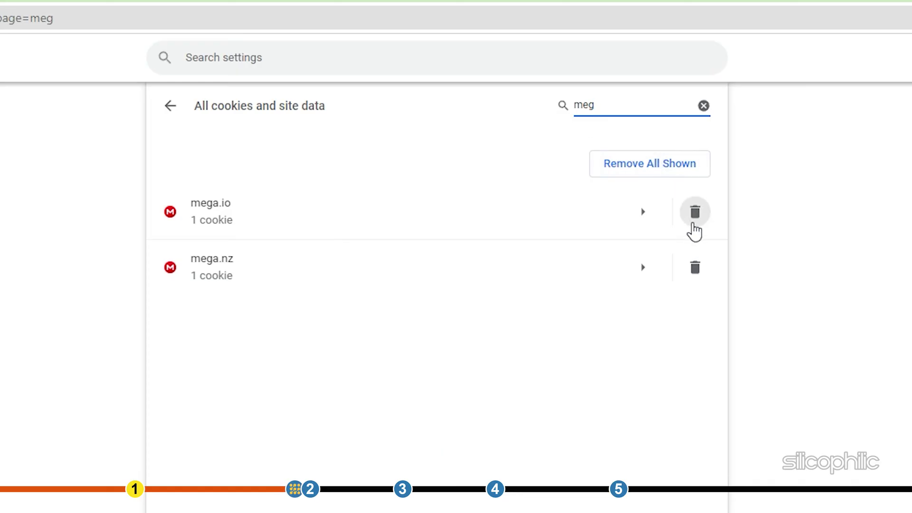
{"action": "left_click", "coordinate": [692, 224]}
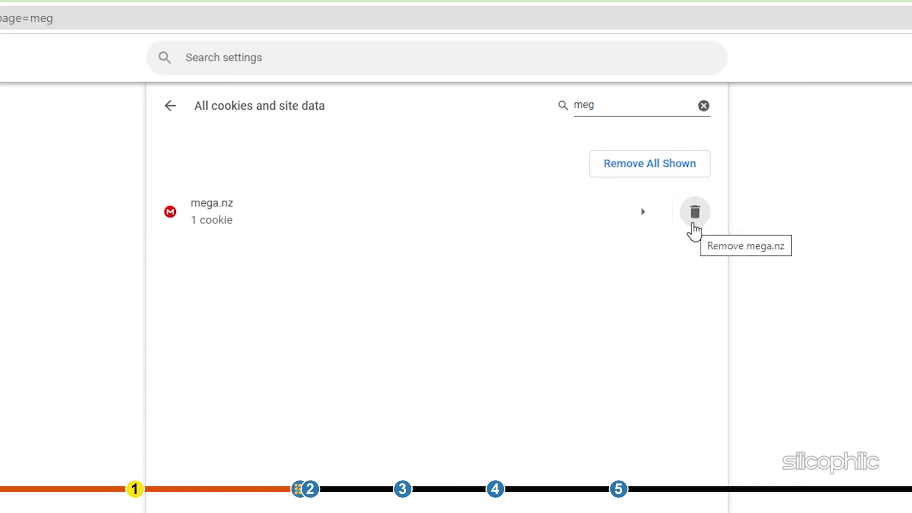
{"action": "left_click", "coordinate": [693, 224]}
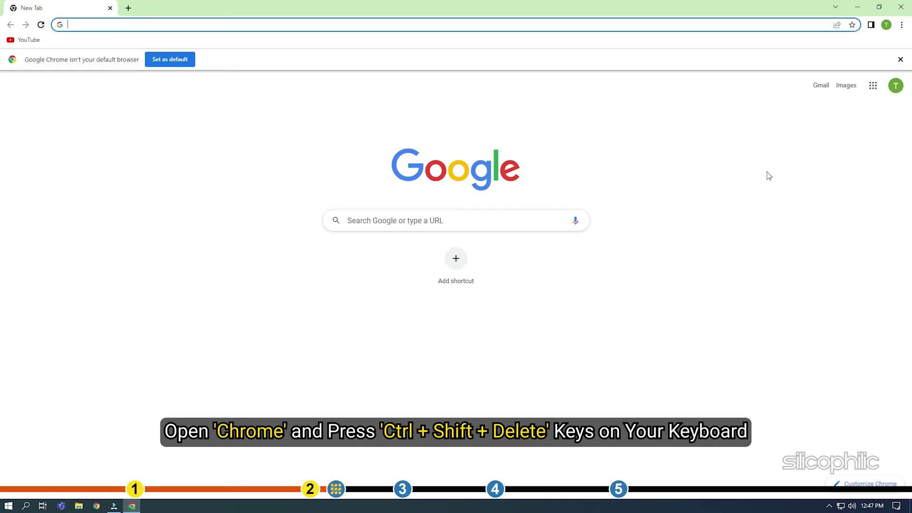
In Clear browsing data's Advanced options, tick autofill and other categories but leave passwords unchecked
{"action": "key", "text": "ctrl+shift+Delete"}
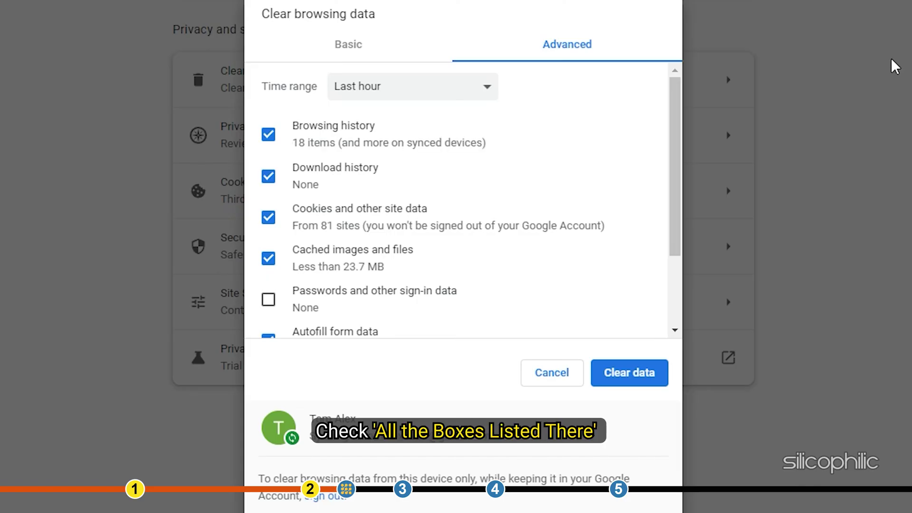
{"action": "scroll", "coordinate": [350, 175], "scroll_direction": "down", "scroll_amount": 2}
{"action": "left_click", "coordinate": [268, 257]}
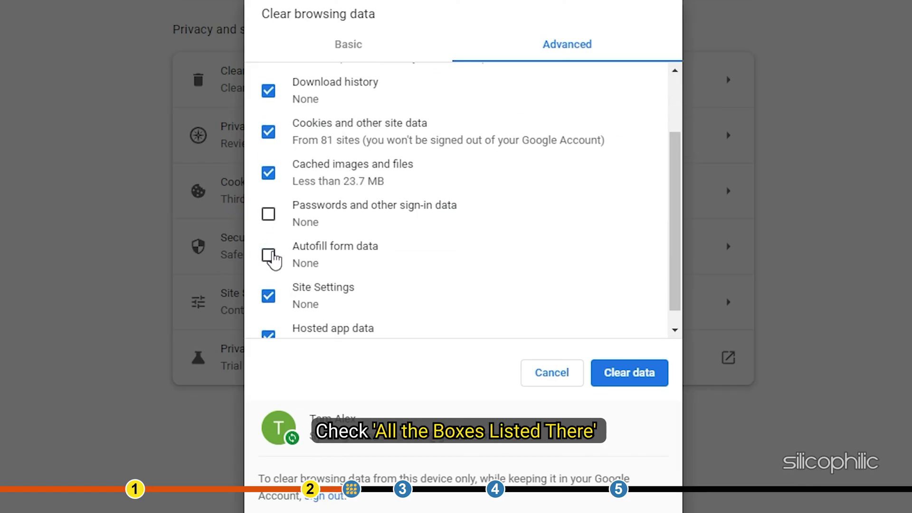
{"action": "left_click", "coordinate": [269, 257]}
{"action": "left_click", "coordinate": [269, 214]}
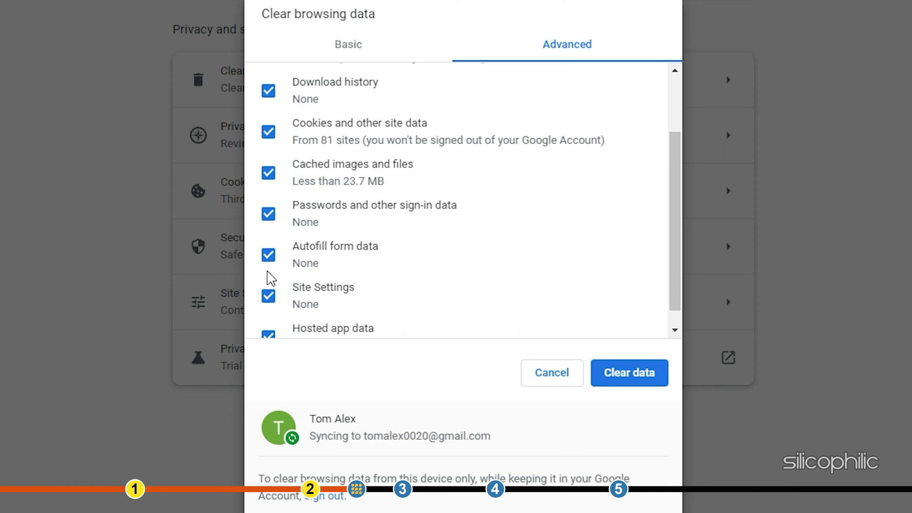
{"action": "left_click", "coordinate": [269, 215]}
{"action": "scroll", "coordinate": [278, 221], "scroll_direction": "up", "scroll_amount": 2}
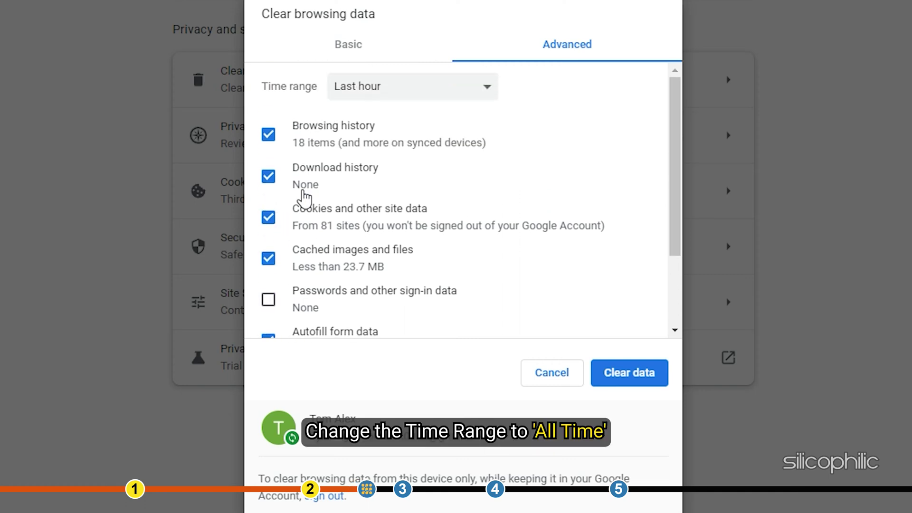
Set the time range to All time and clear the selected browsing data
{"action": "left_click", "coordinate": [487, 88]}
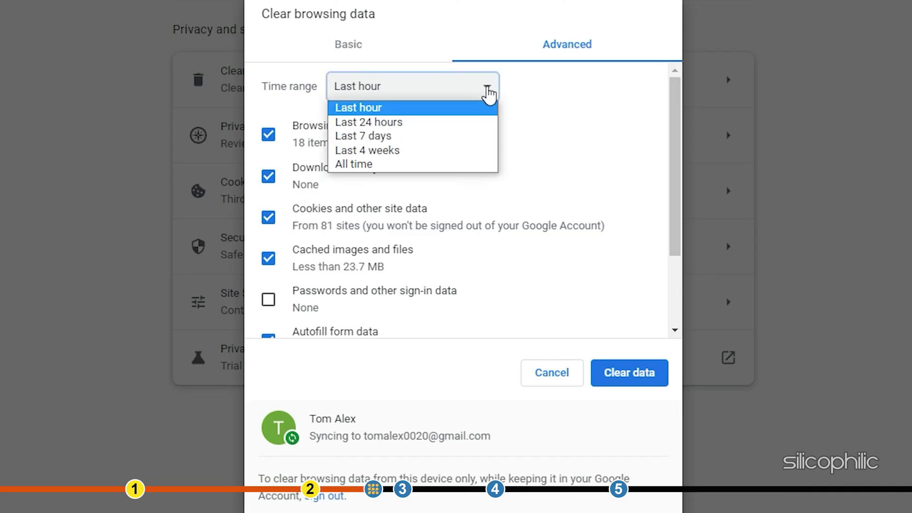
{"action": "left_click", "coordinate": [427, 168]}
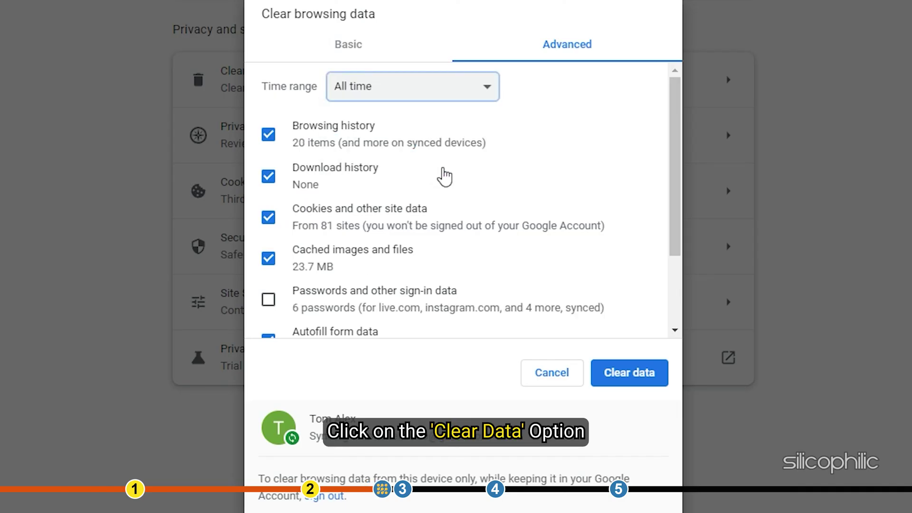
{"action": "scroll", "coordinate": [442, 174], "scroll_direction": "down", "scroll_amount": 2}
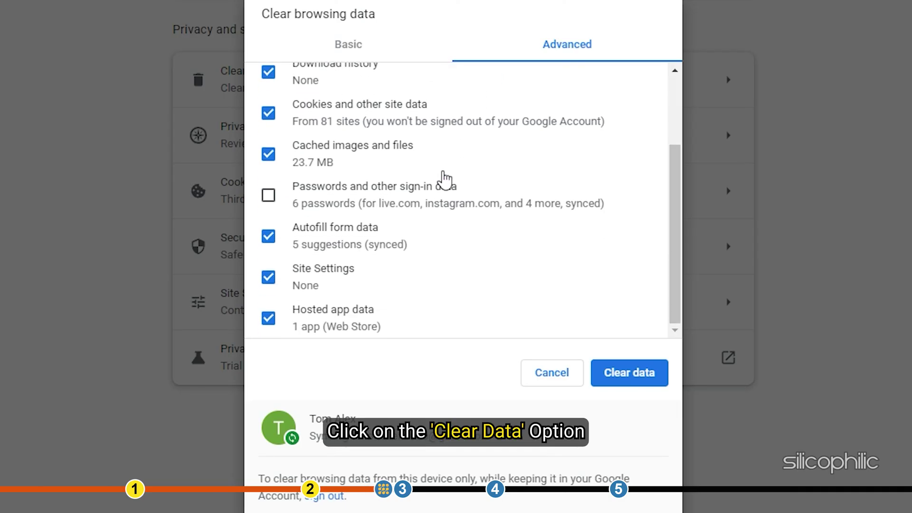
{"action": "left_click", "coordinate": [625, 374]}
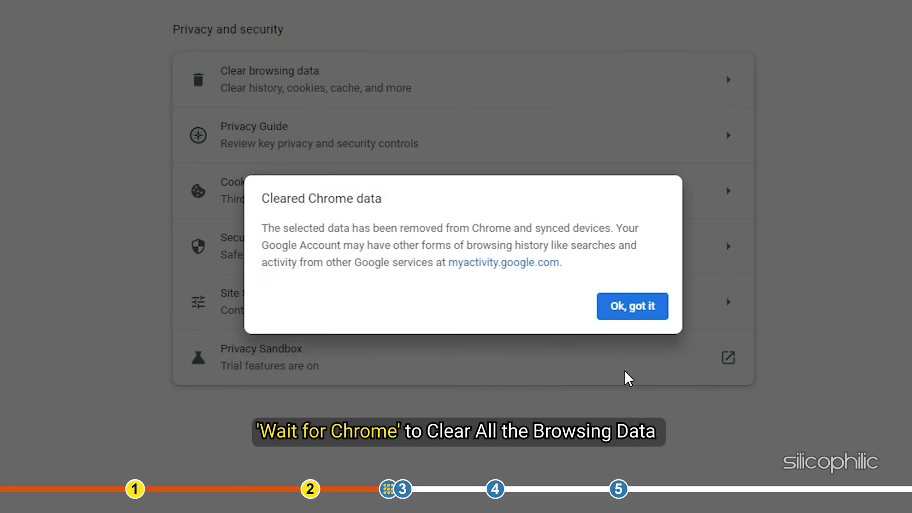
{"action": "left_click", "coordinate": [621, 314]}
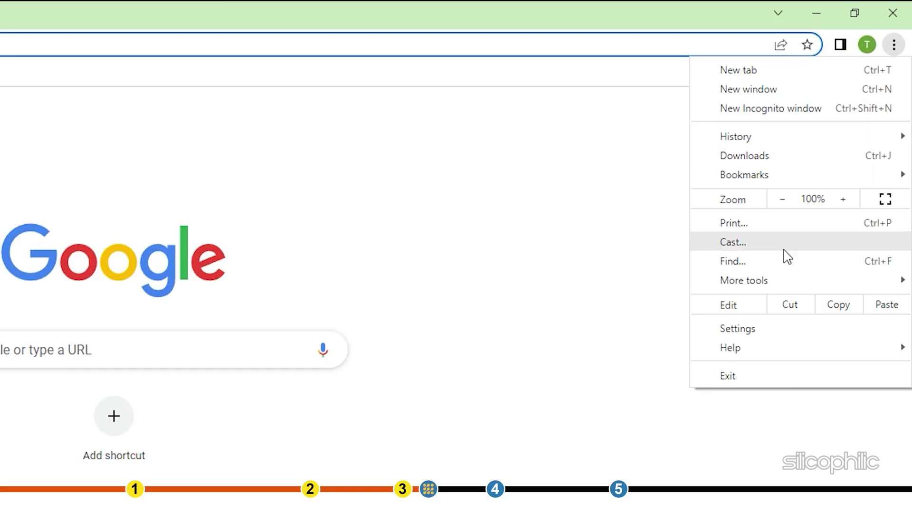
Reset Chrome settings to their original defaults via Reset and clean up, then minimize Chrome
{"action": "left_click", "coordinate": [765, 332]}
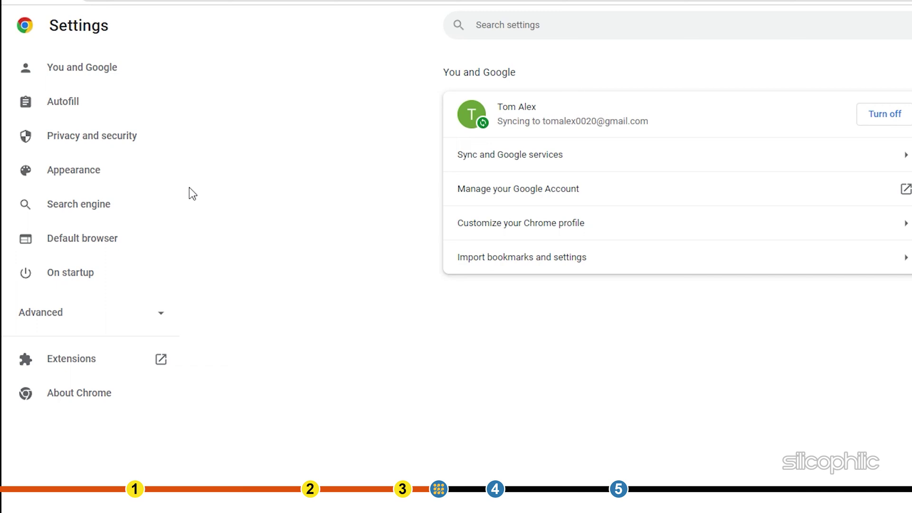
{"action": "left_click", "coordinate": [149, 312]}
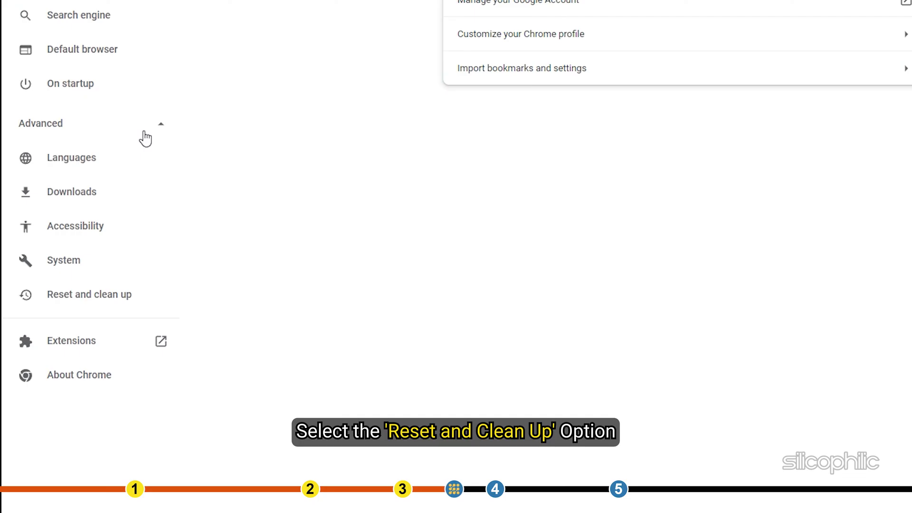
{"action": "left_click", "coordinate": [146, 314]}
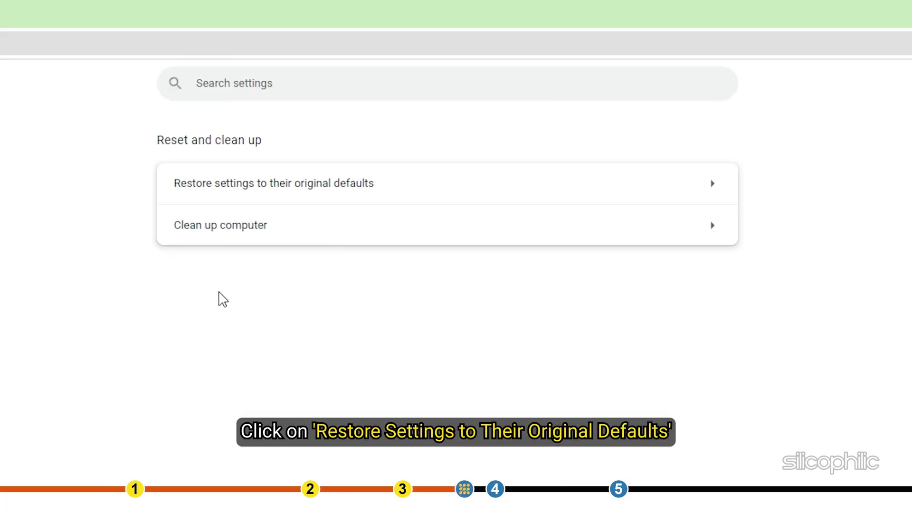
{"action": "left_click", "coordinate": [438, 185]}
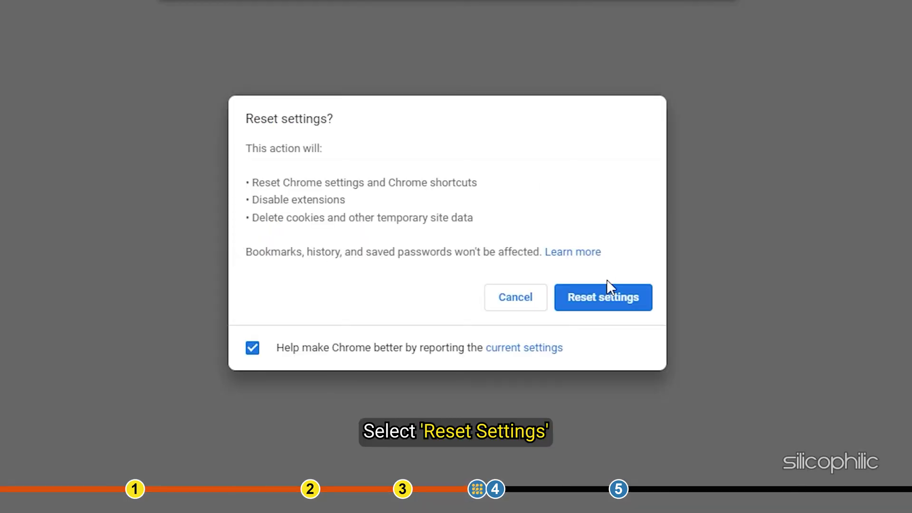
{"action": "left_click", "coordinate": [628, 308]}
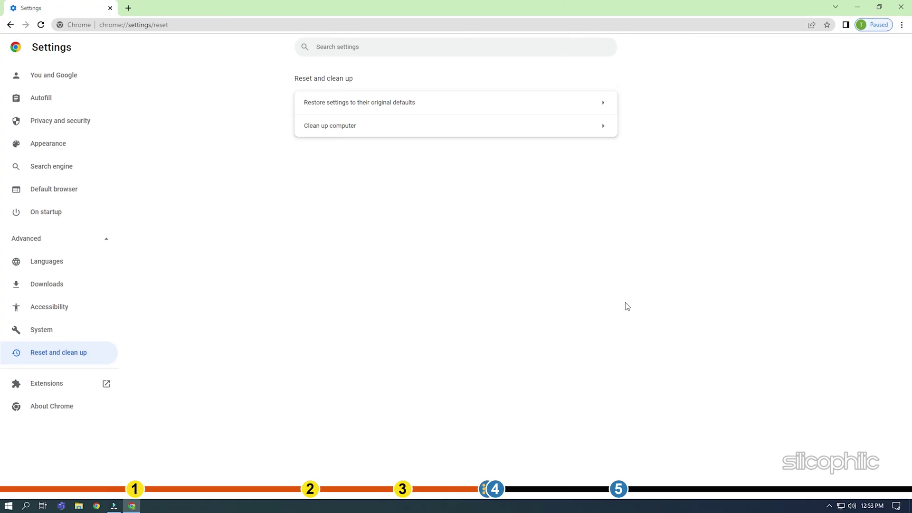
{"action": "left_click", "coordinate": [857, 6]}
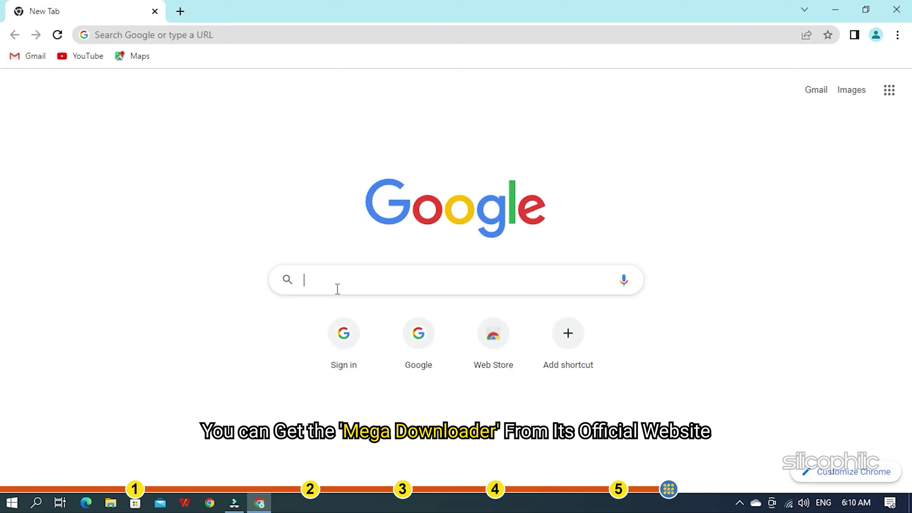
Search for mega, download the Windows MEGA Desktop App installer, and launch it
{"action": "left_click", "coordinate": [338, 289]}
{"action": "left_click", "coordinate": [320, 309]}
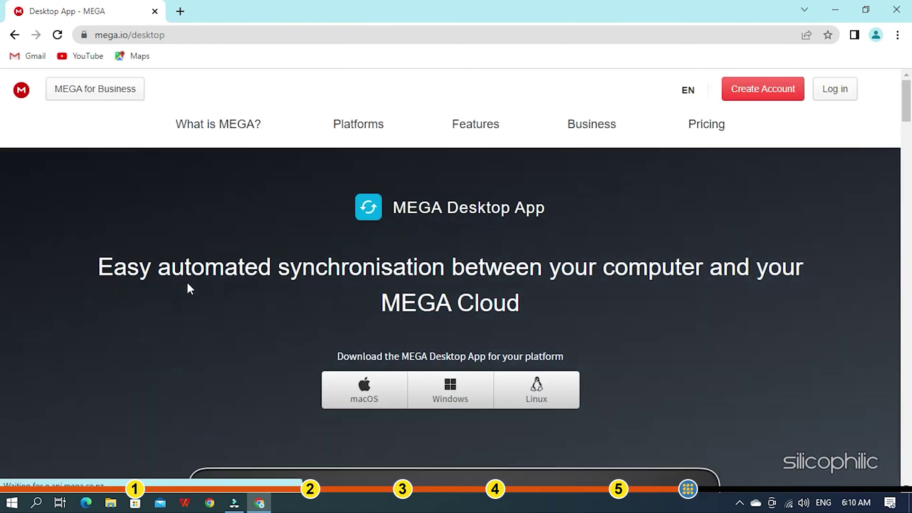
{"action": "left_click", "coordinate": [459, 393]}
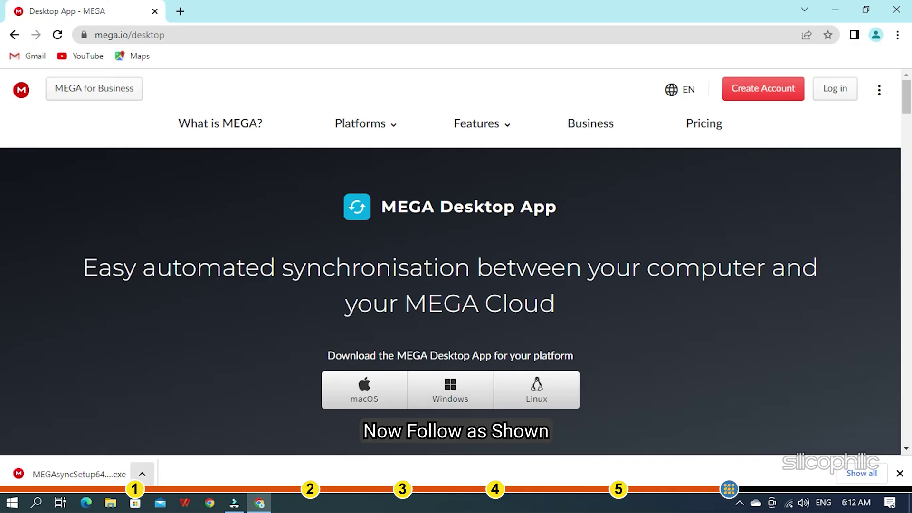
{"action": "left_click", "coordinate": [111, 475]}
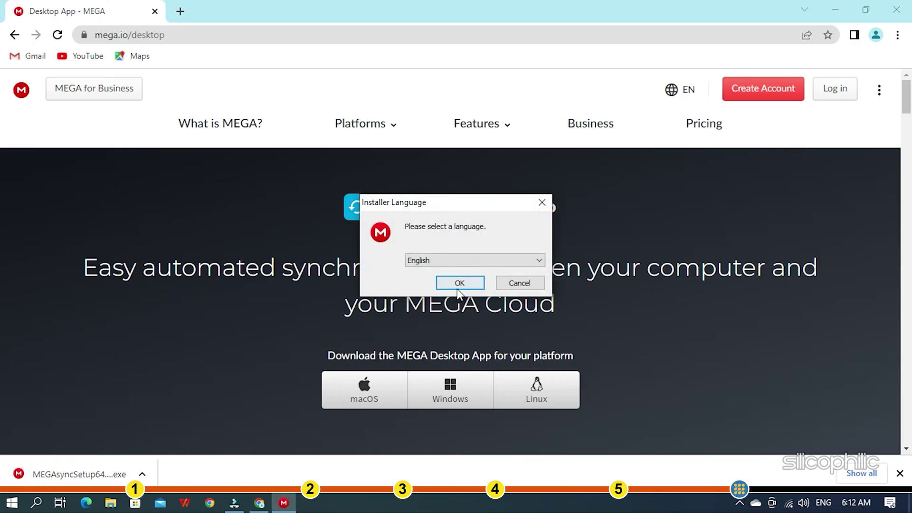
Install MEGAsync 4.6.7 in English with default options, then close the not-logged-in window
{"action": "left_click", "coordinate": [463, 284]}
{"action": "left_click", "coordinate": [531, 359]}
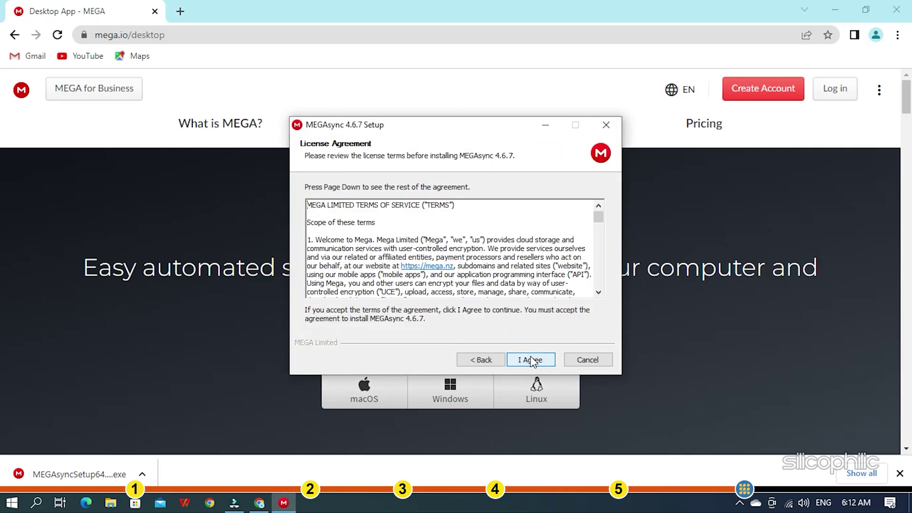
{"action": "left_click", "coordinate": [532, 360]}
{"action": "left_click", "coordinate": [531, 360]}
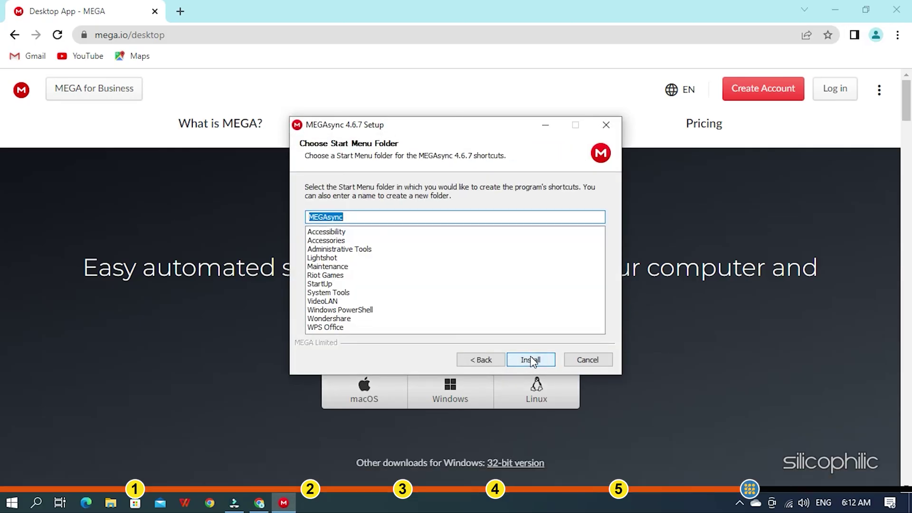
{"action": "left_click", "coordinate": [532, 360]}
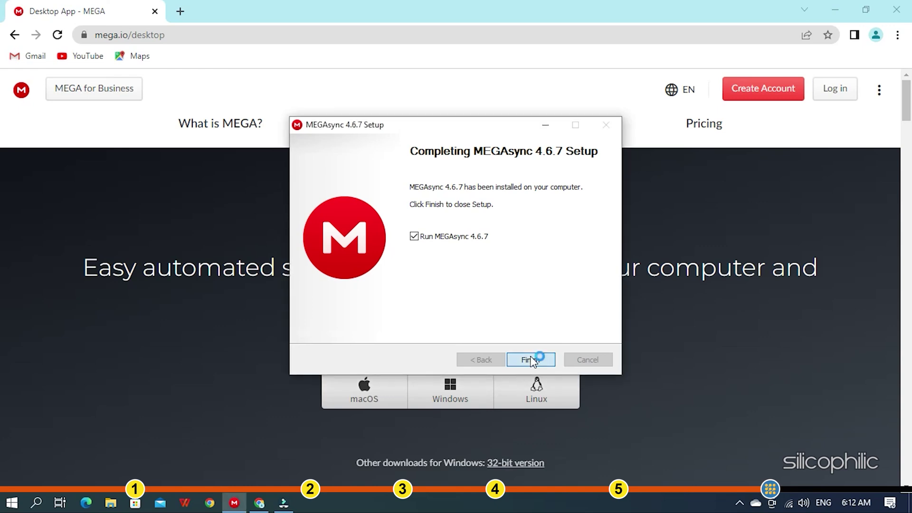
{"action": "left_click", "coordinate": [532, 360]}
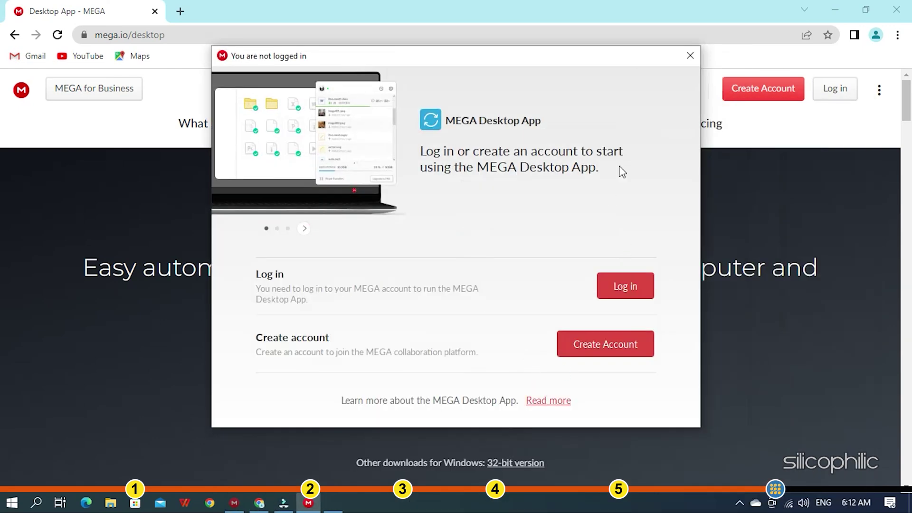
{"action": "left_click", "coordinate": [690, 57]}
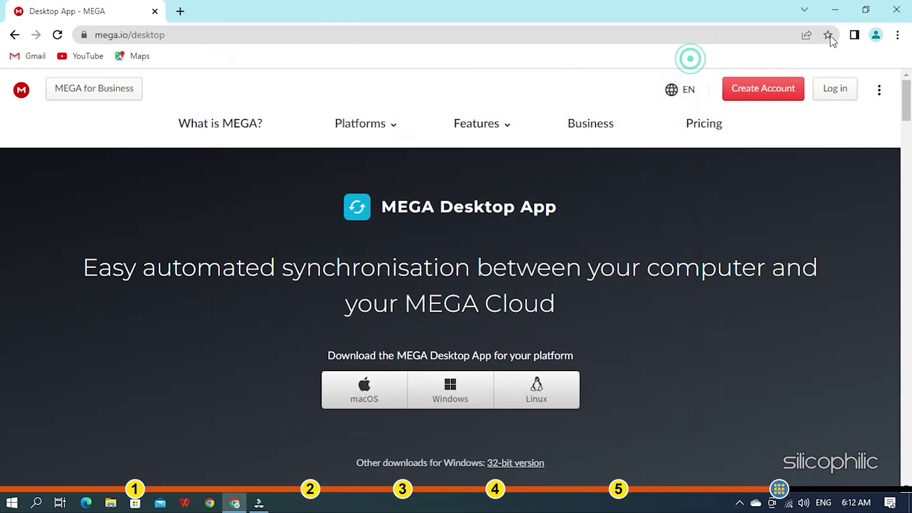
Close Chrome and download the Cloud Drive files (Welcome to MEGA.pdf, FB LOGO.png) through MEGAsync's Transfer Manager
{"action": "left_click", "coordinate": [896, 10]}
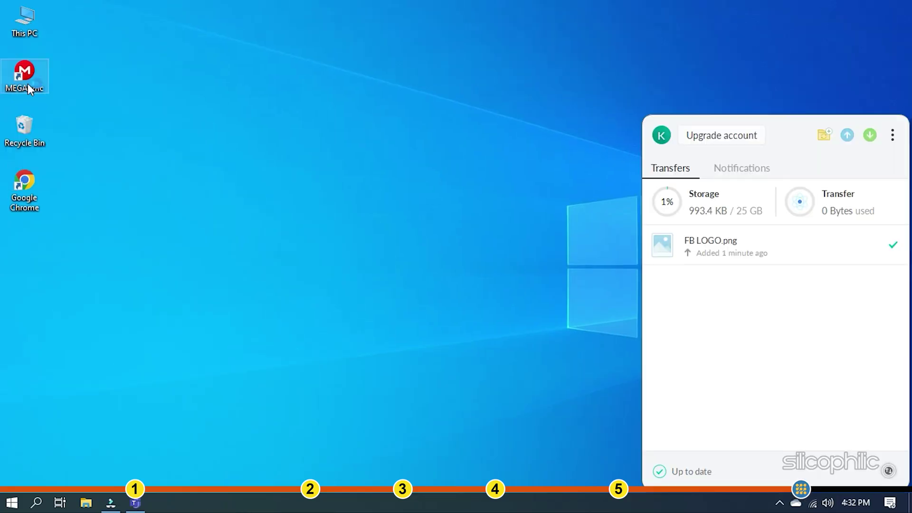
{"action": "left_click", "coordinate": [888, 471]}
{"action": "left_click", "coordinate": [350, 58]}
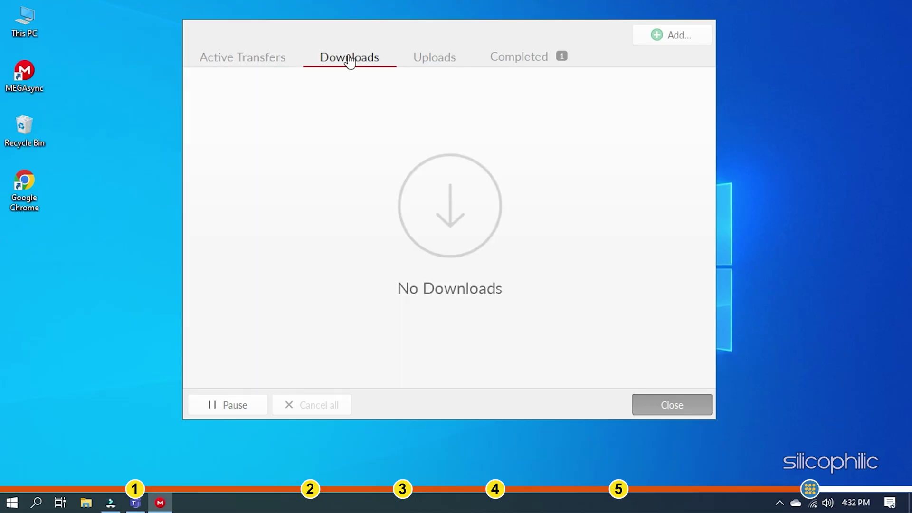
{"action": "left_click", "coordinate": [660, 37]}
{"action": "left_click", "coordinate": [640, 112]}
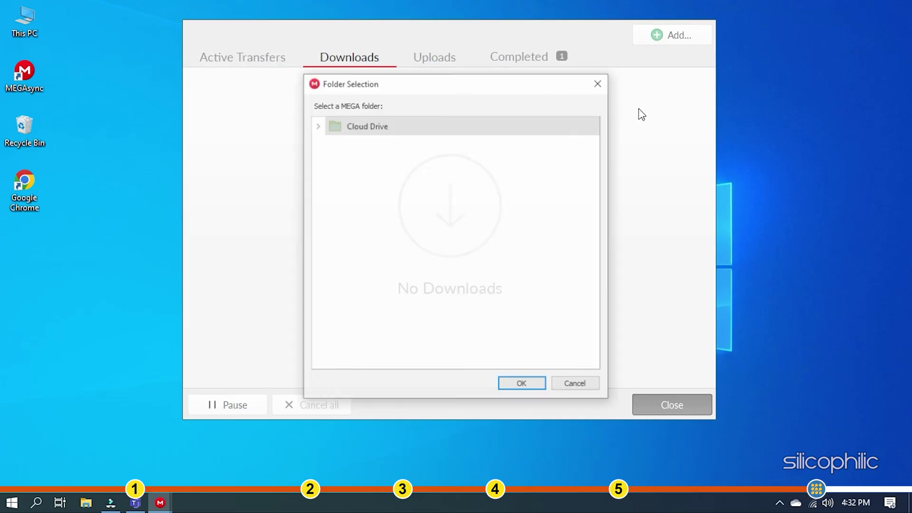
{"action": "left_click", "coordinate": [435, 127]}
{"action": "left_click", "coordinate": [519, 389]}
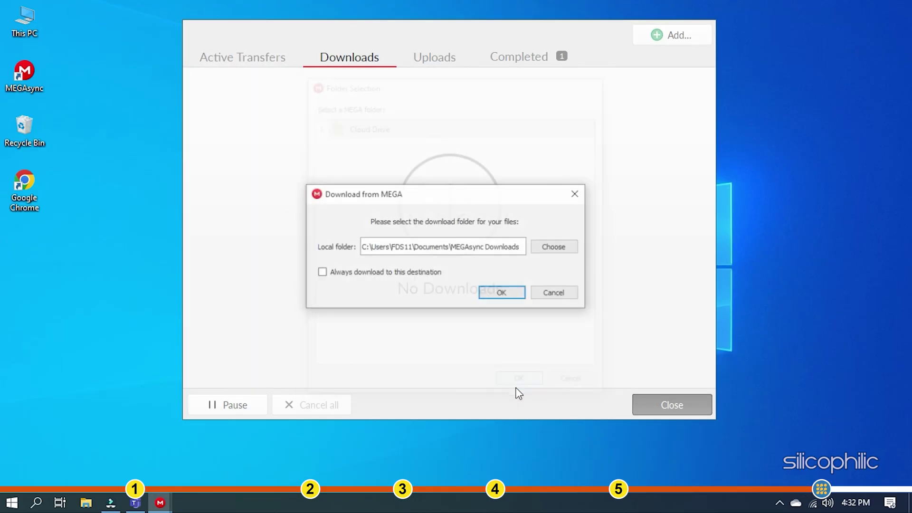
{"action": "left_click", "coordinate": [518, 287]}
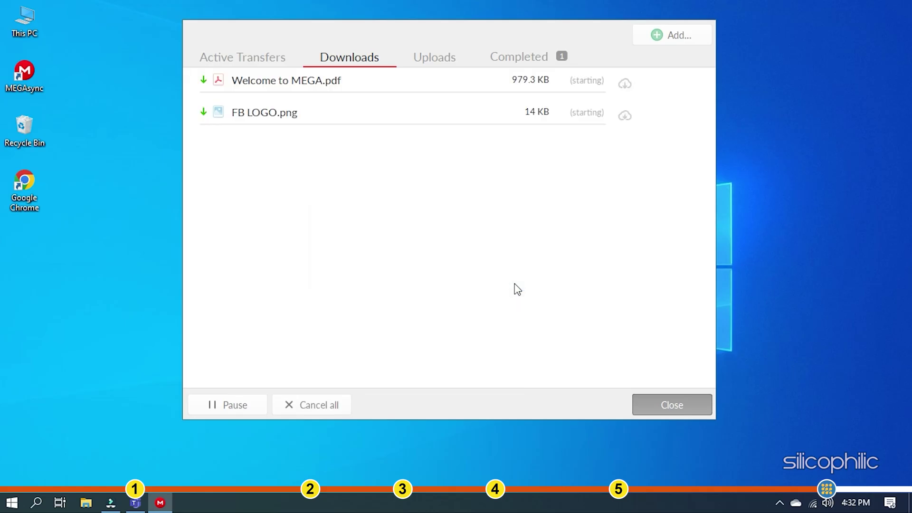